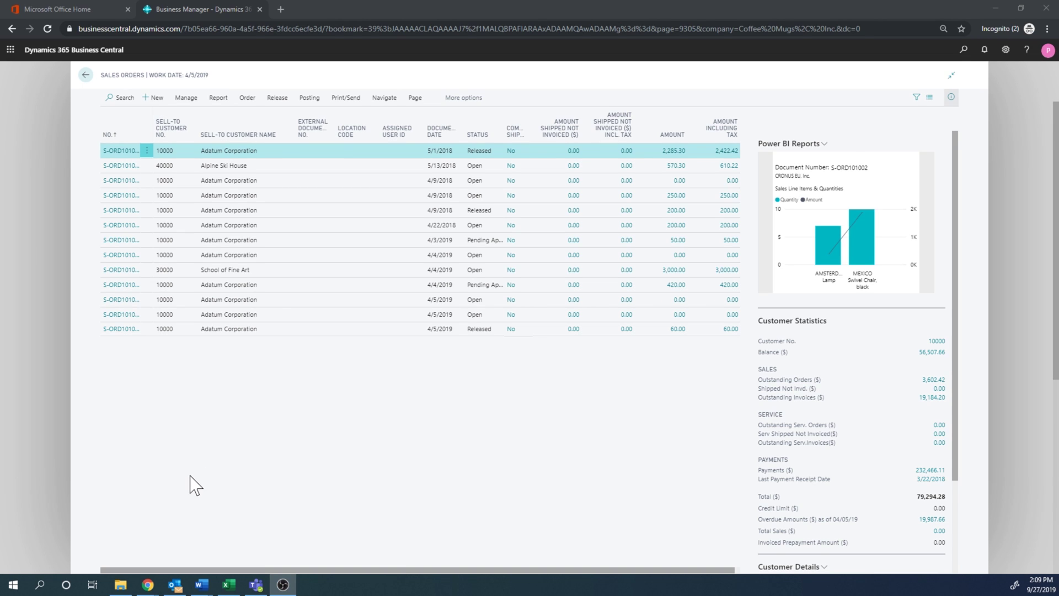
# Open Adatum Corporation's sales order S-ORD101042 from the sales orders list
pyautogui.click(119, 331)
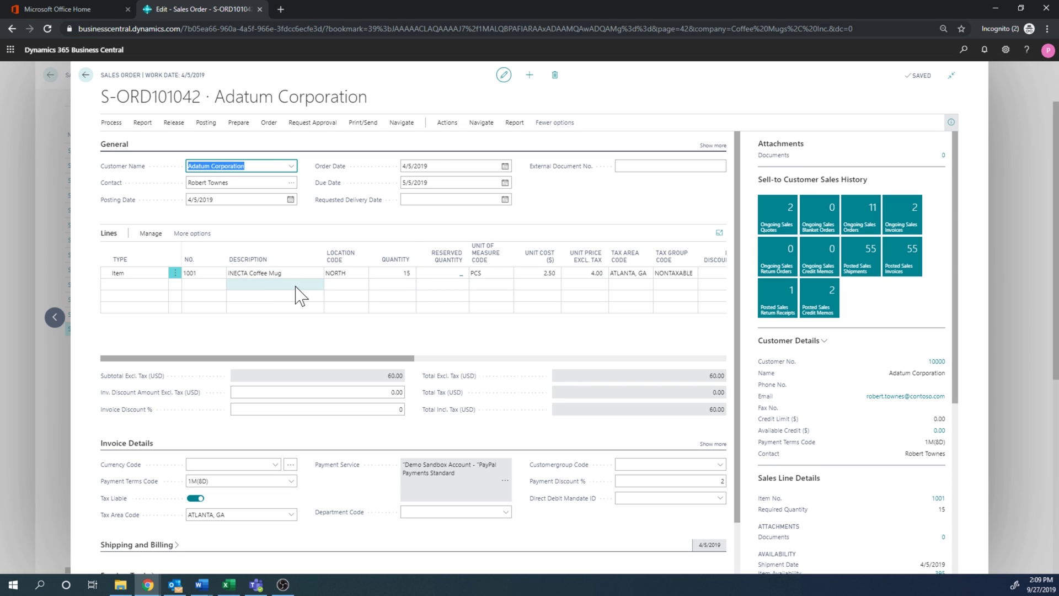
# Create a warehouse shipment from sales order S-ORD101042 via the Warehouse actions
pyautogui.click(448, 124)
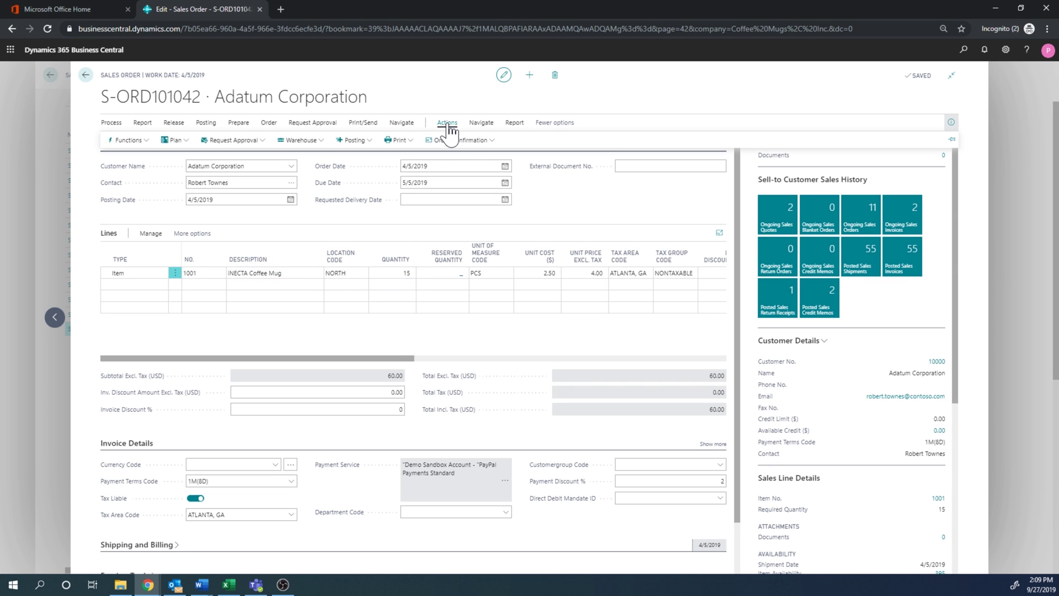
pyautogui.click(301, 140)
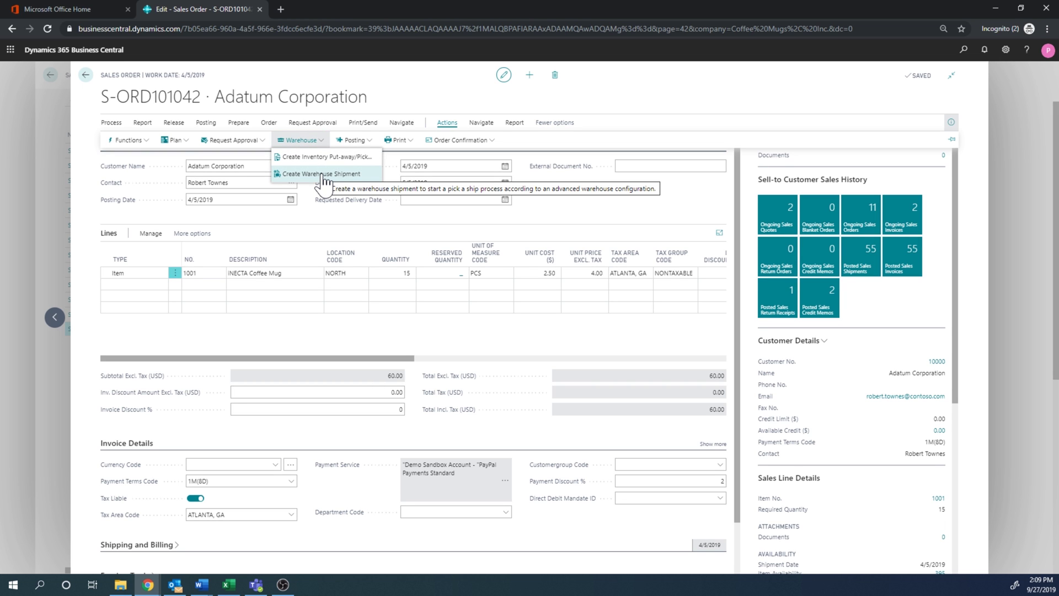
pyautogui.click(322, 176)
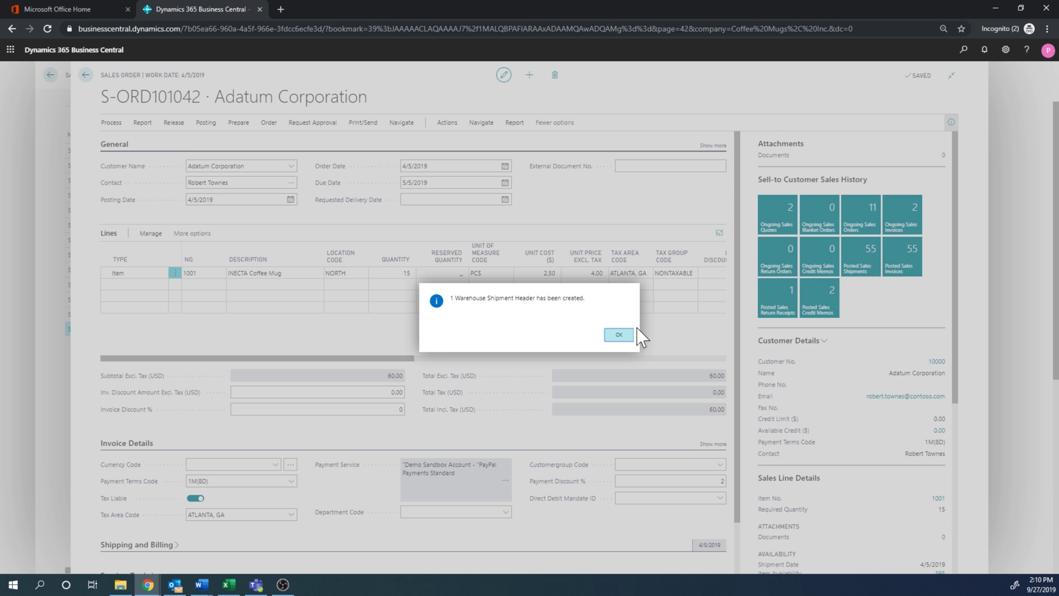
# Open shipment WHSHP0001 and create pick WHPK00001 with default options
pyautogui.press('Return')
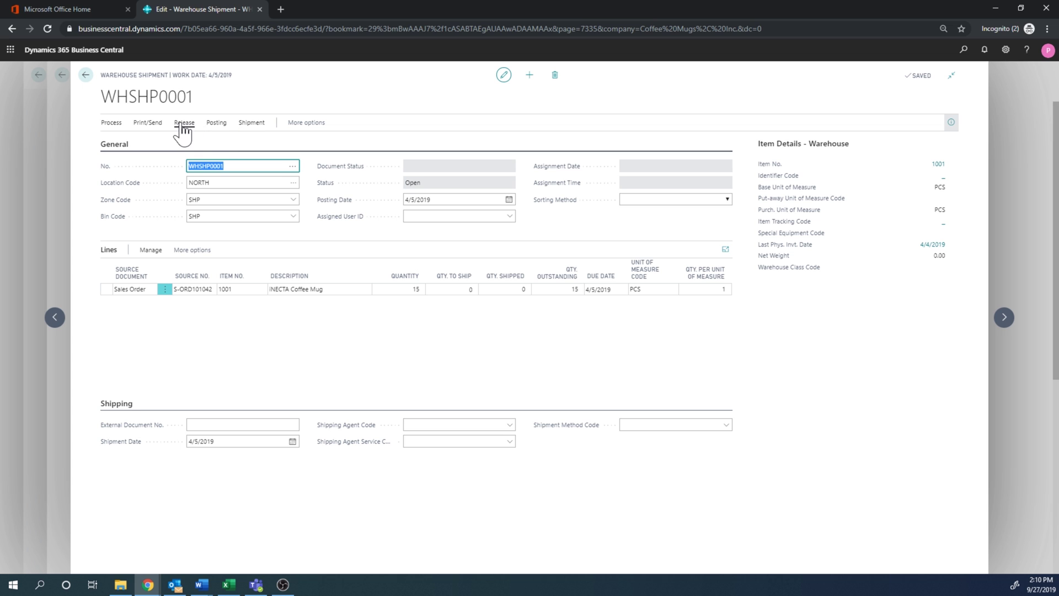
pyautogui.click(306, 123)
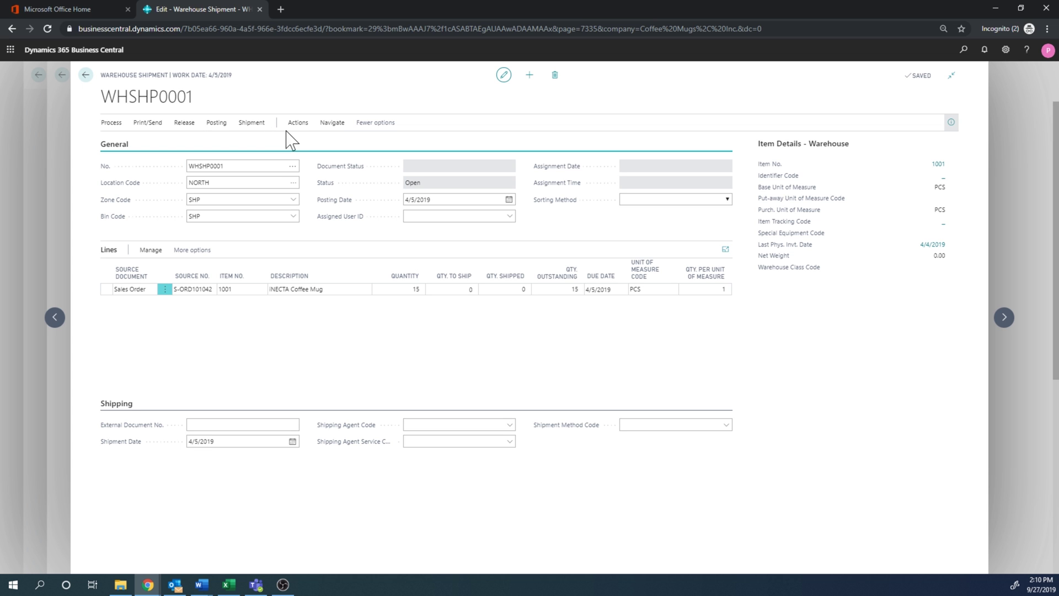
pyautogui.click(298, 123)
pyautogui.click(130, 141)
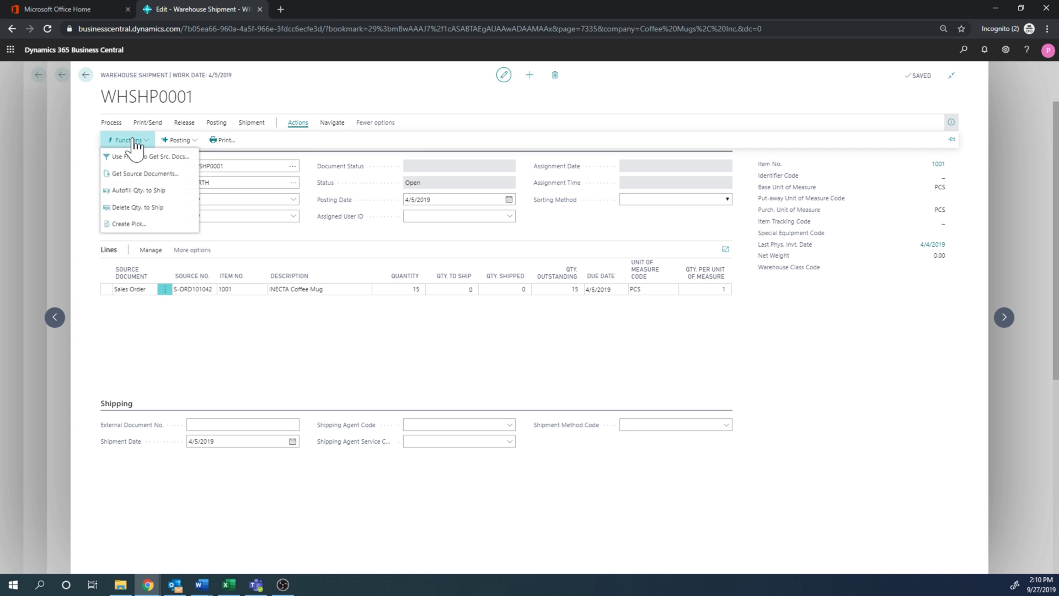
pyautogui.click(145, 224)
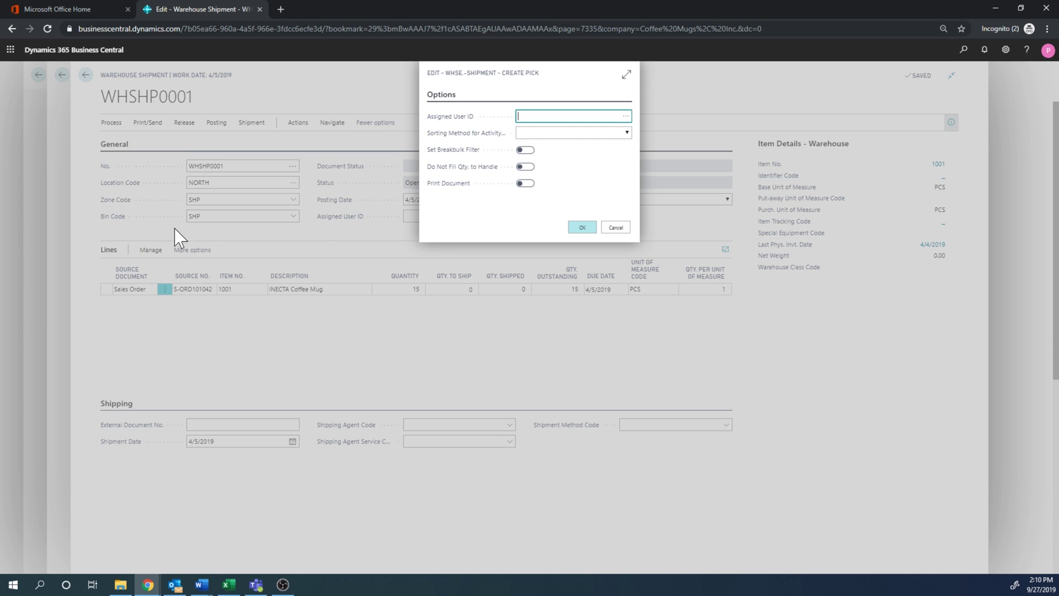
pyautogui.click(578, 233)
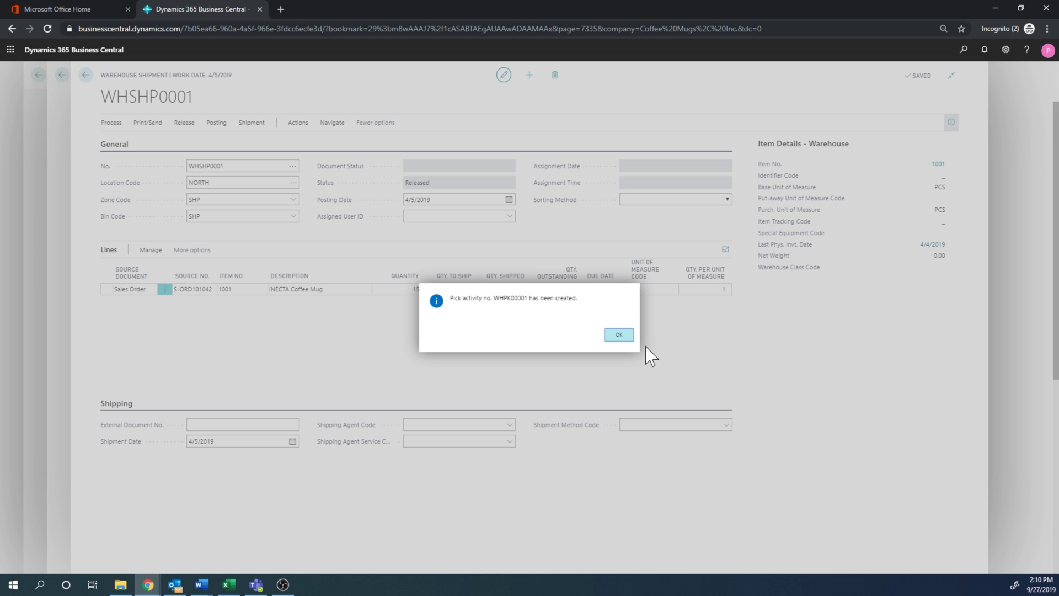
pyautogui.click(619, 336)
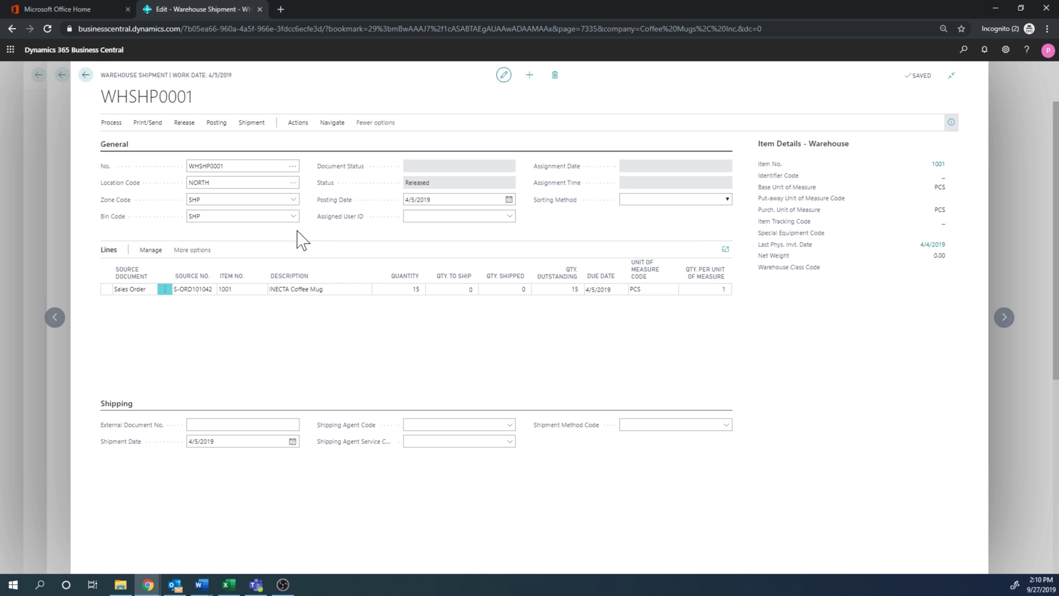
pyautogui.click(94, 80)
# Return to the home page and open WHPK00001 from the Warehouse Picks list via search
pyautogui.click(94, 81)
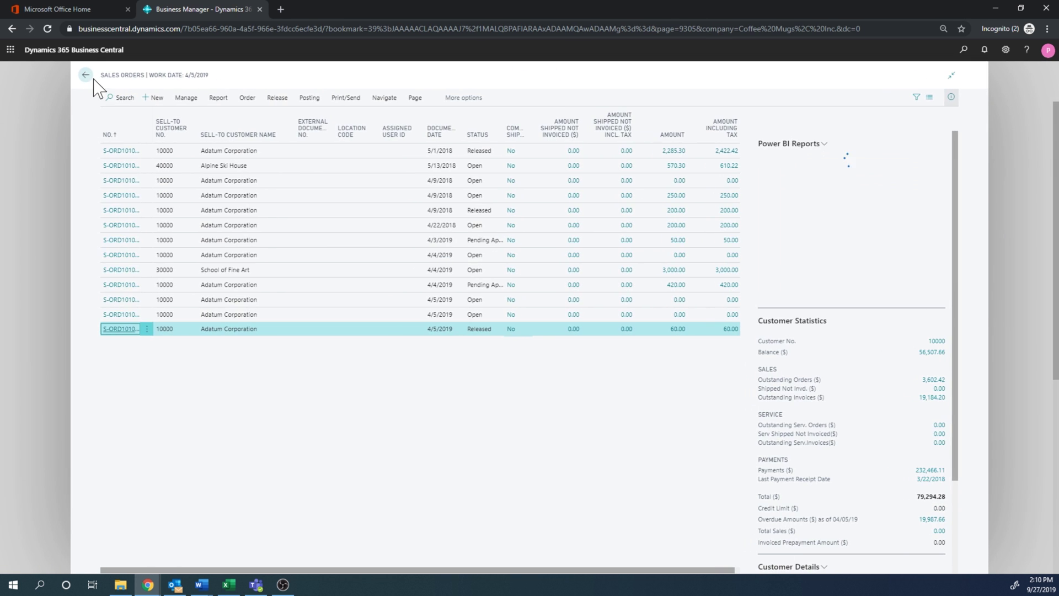
pyautogui.click(94, 80)
pyautogui.click(960, 52)
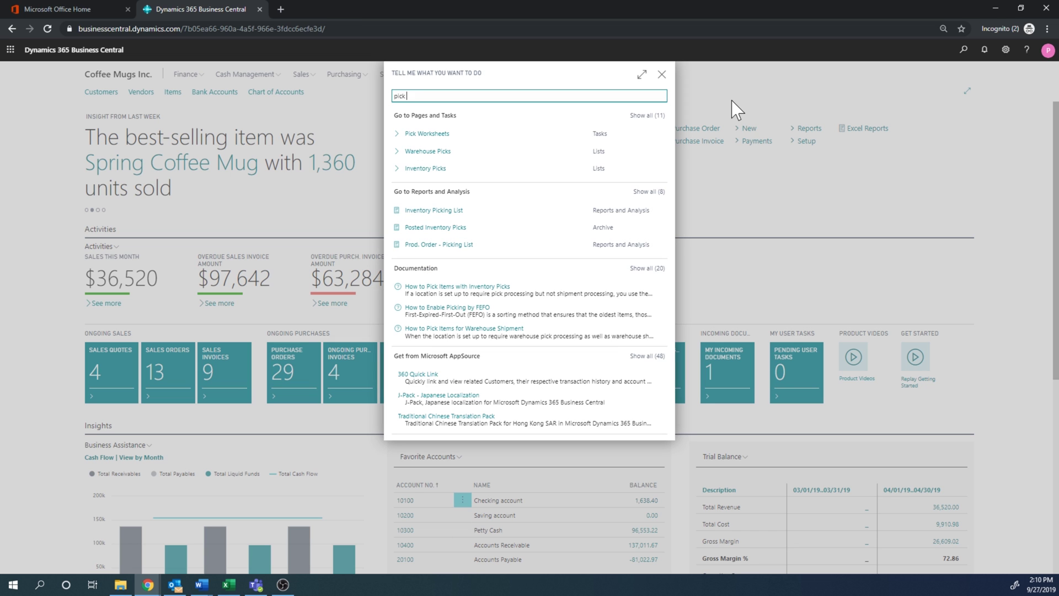
pyautogui.click(432, 158)
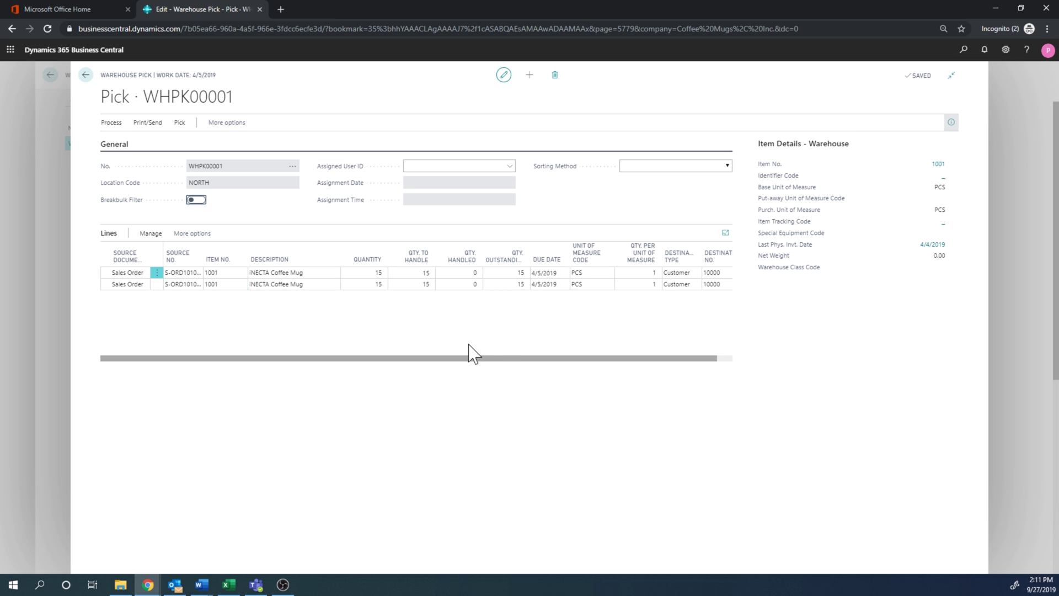
# Start personalizing the pick's Lines part and show the Add Field to Page list
pyautogui.moveTo(495, 358); pyautogui.dragTo(638, 366)
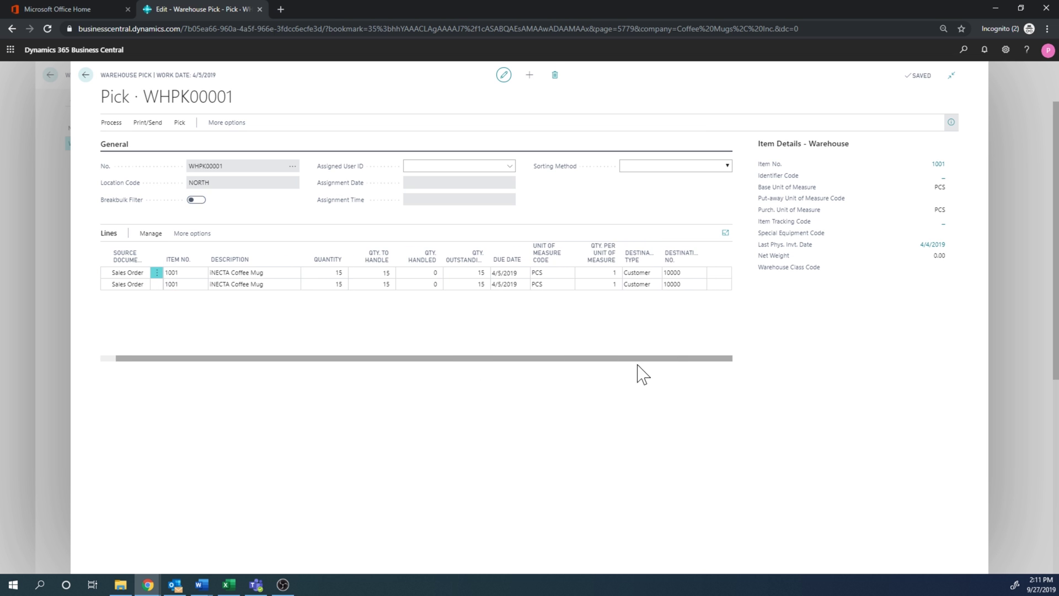
pyautogui.moveTo(413, 358); pyautogui.dragTo(382, 357)
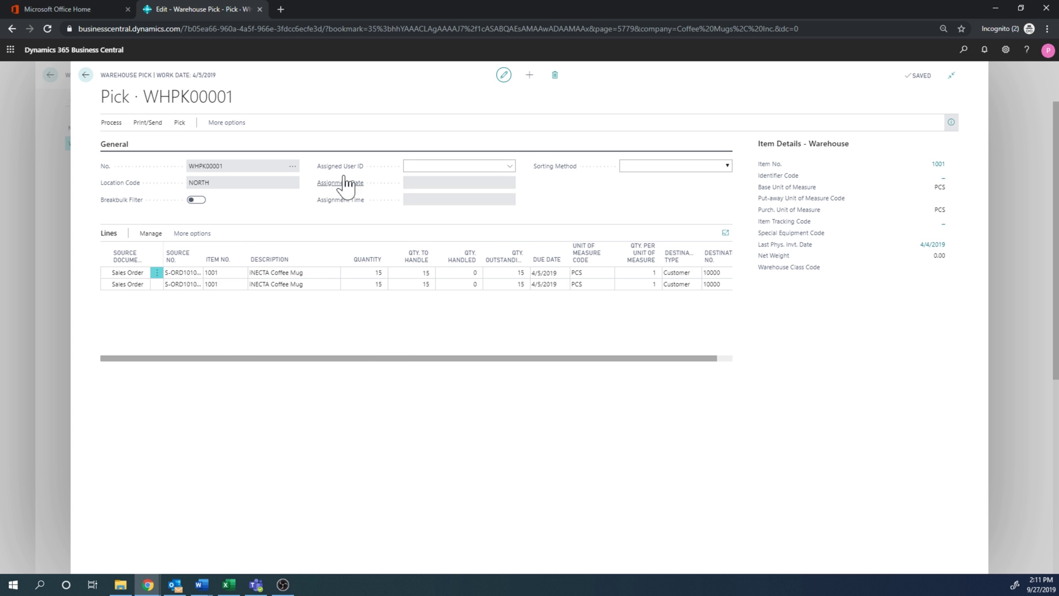
pyautogui.click(1005, 50)
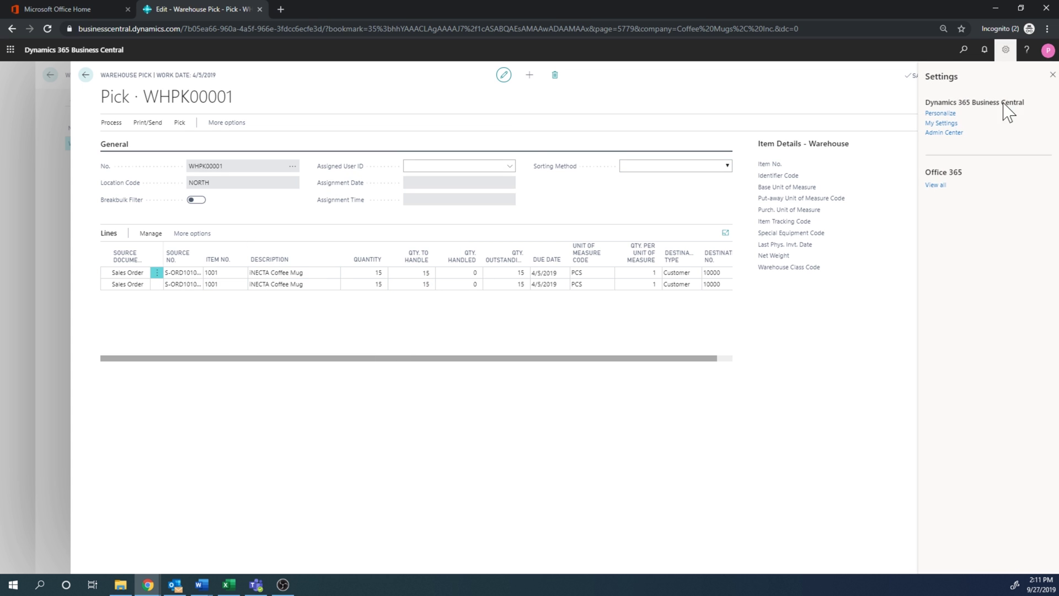
pyautogui.click(940, 113)
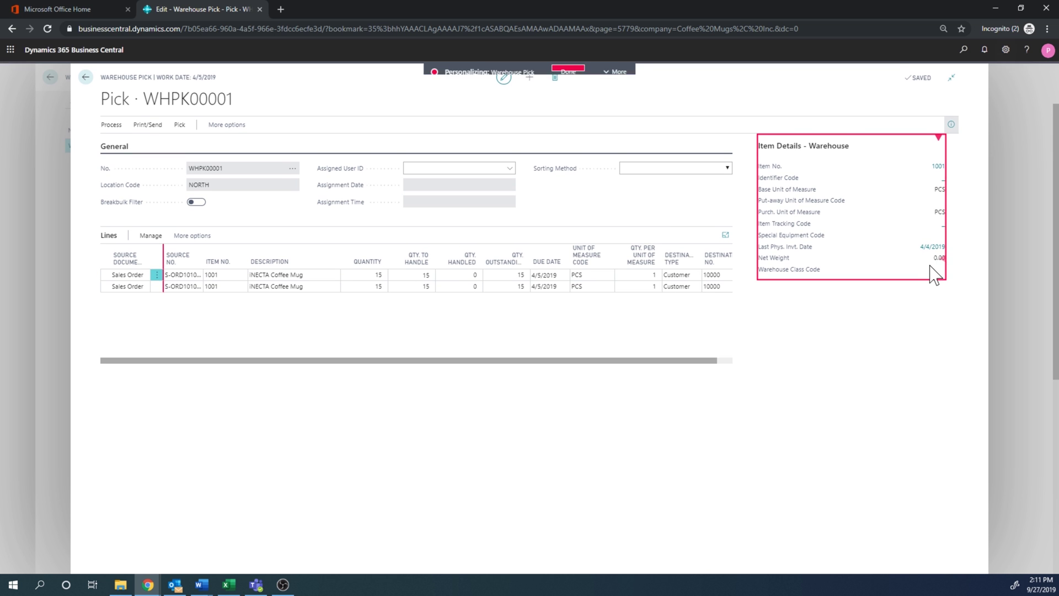
pyautogui.click(463, 241)
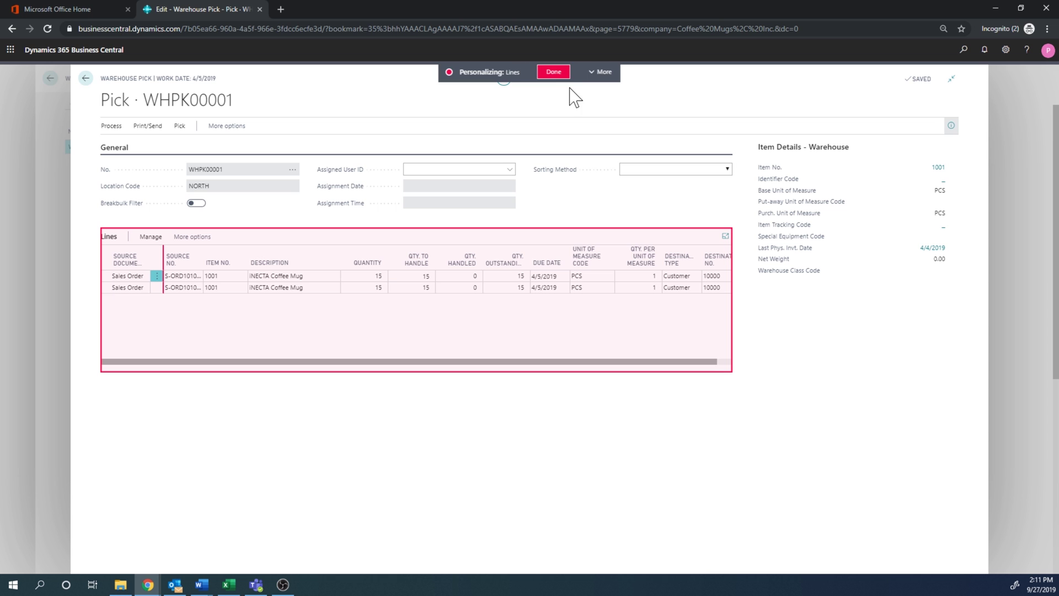
pyautogui.click(600, 72)
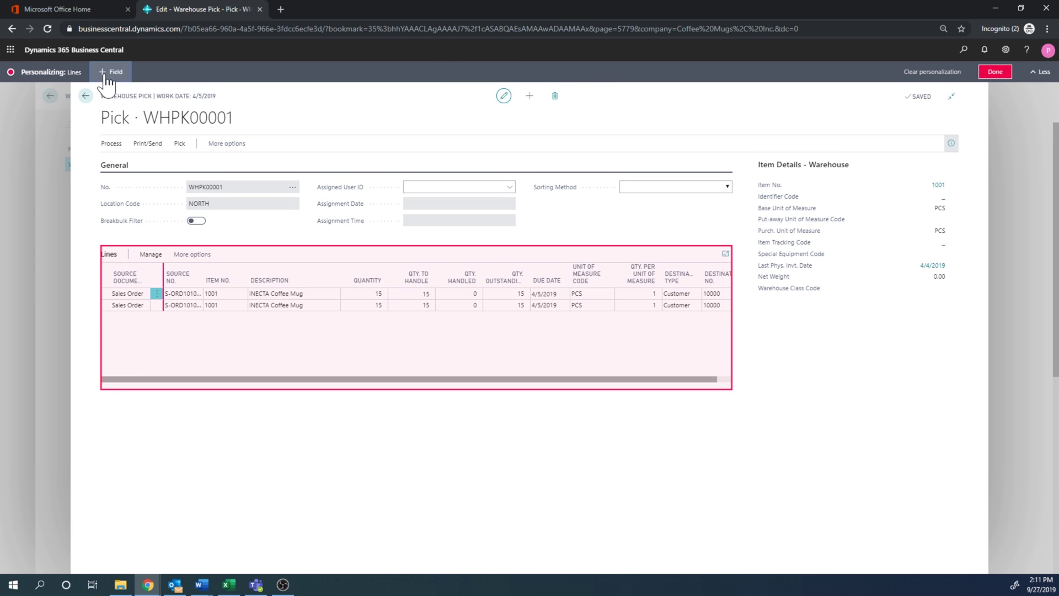
pyautogui.click(110, 72)
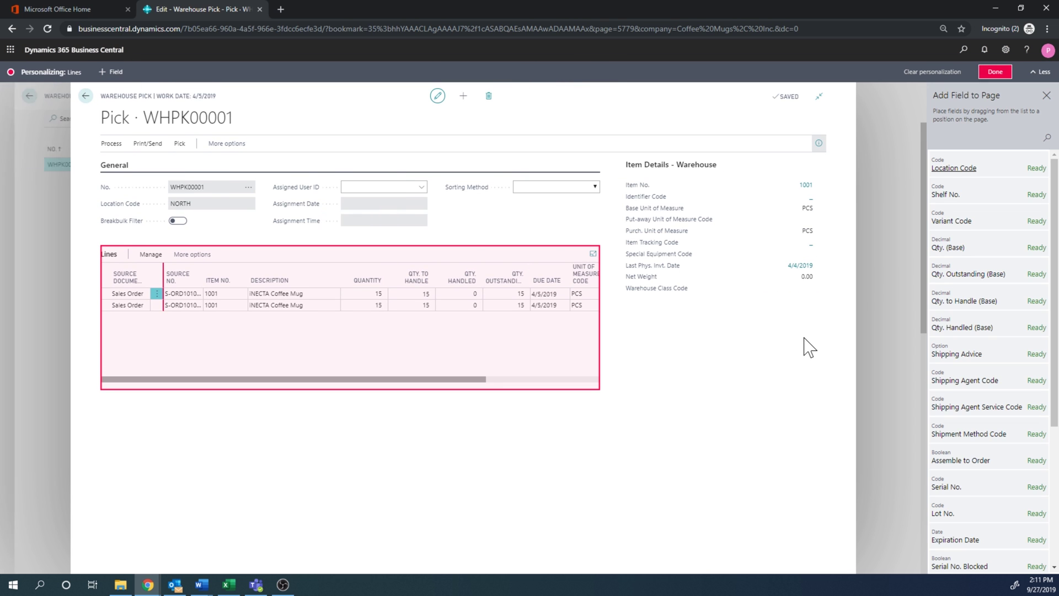
# Add Action Type and Bin Code columns to the pick lines and finish personalizing
pyautogui.moveTo(1055, 329); pyautogui.dragTo(1056, 469)
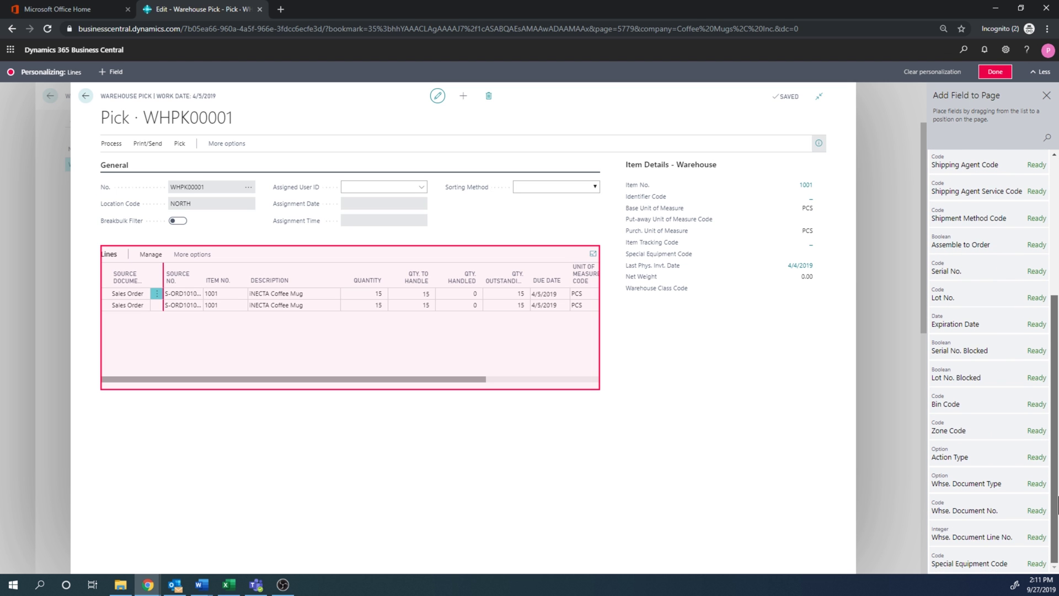
pyautogui.scroll(4, 993, 347)
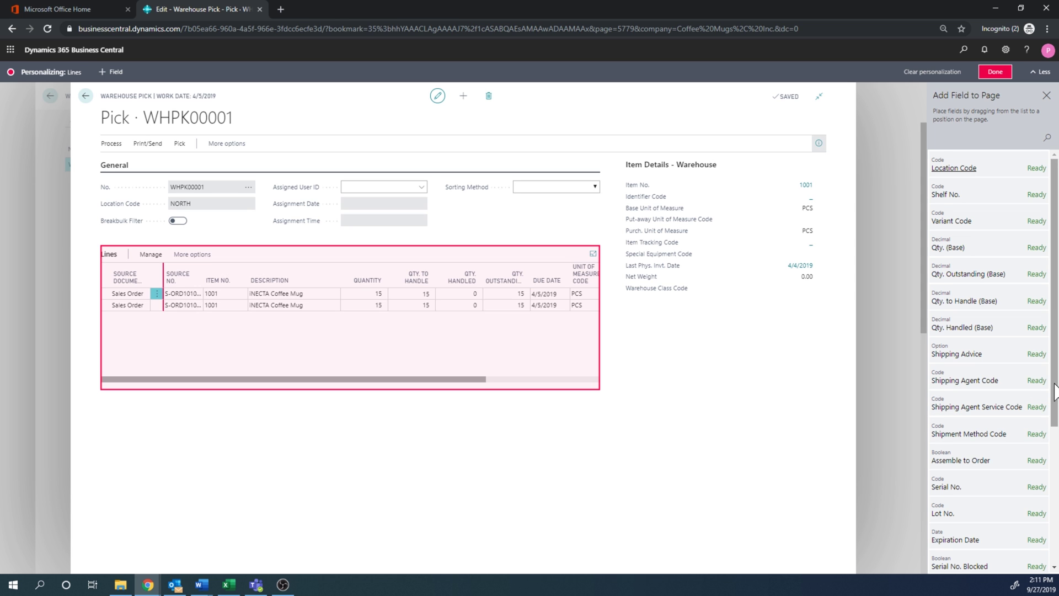
pyautogui.moveTo(1057, 397); pyautogui.dragTo(1057, 523)
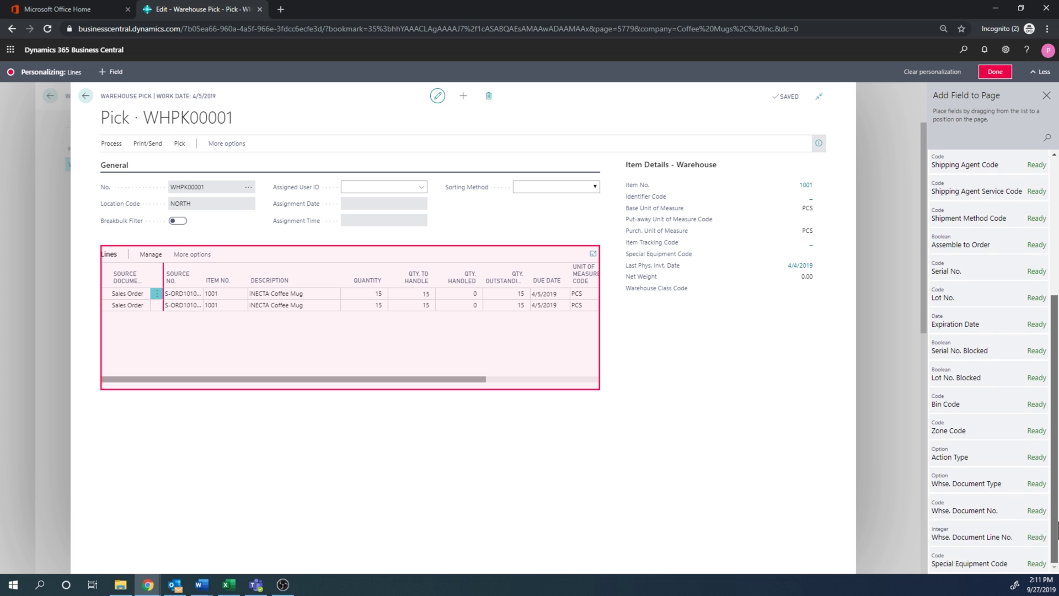
pyautogui.moveTo(986, 469); pyautogui.dragTo(207, 279)
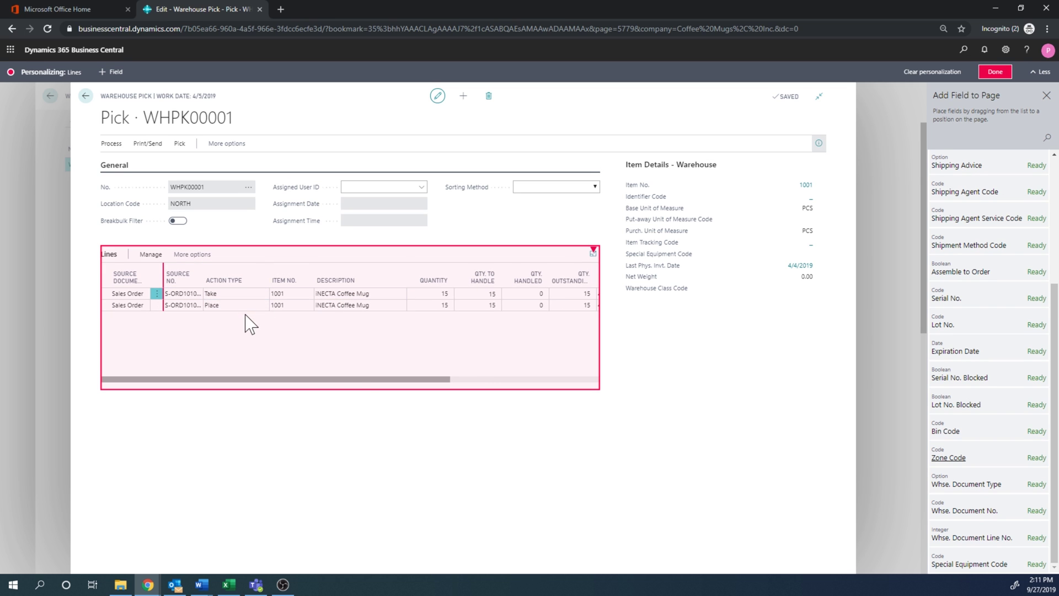
pyautogui.moveTo(359, 384); pyautogui.dragTo(317, 396)
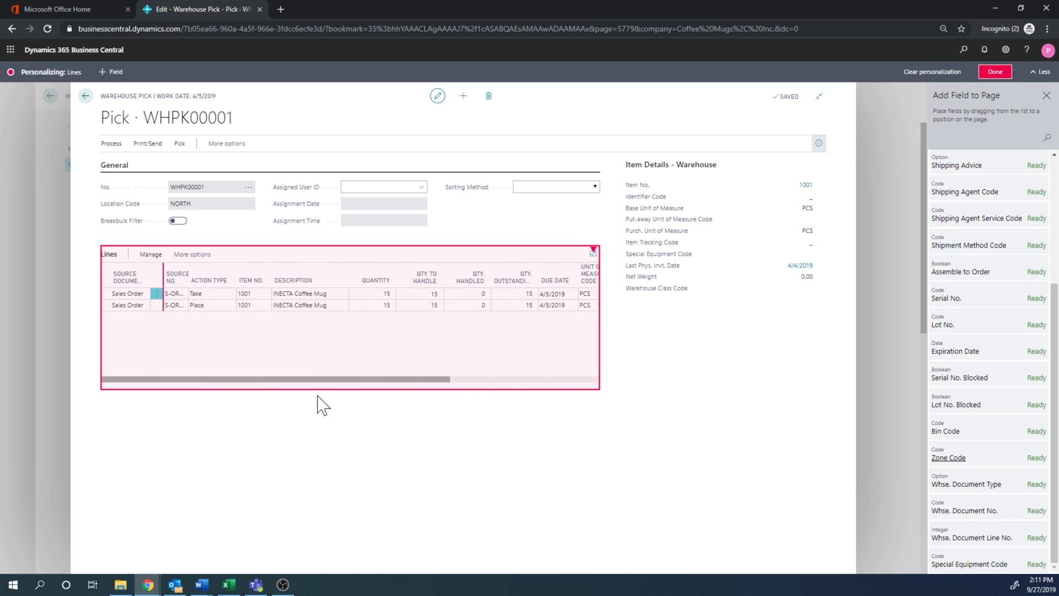
pyautogui.moveTo(979, 439)
pyautogui.mouseDown()
pyautogui.moveTo(469, 289)
pyautogui.moveTo(554, 278)
pyautogui.mouseUp()
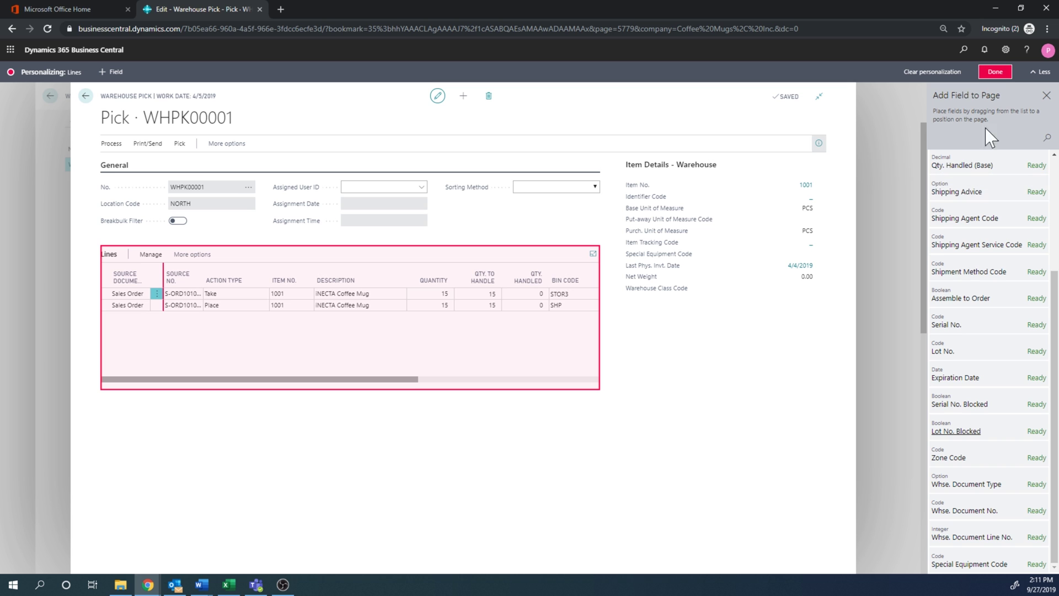
pyautogui.click(995, 71)
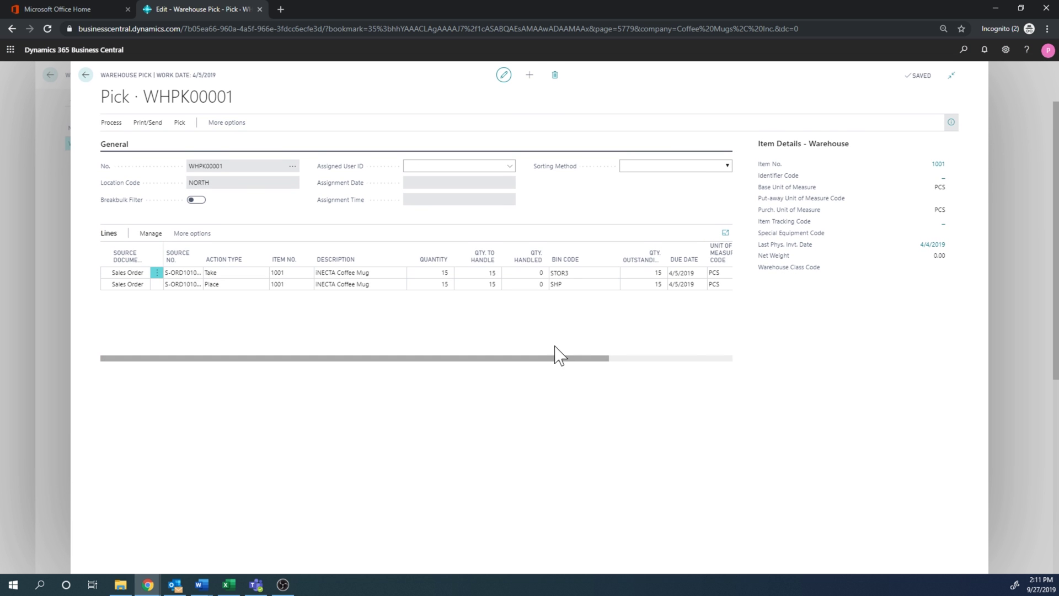
# Autofill Qty. to Handle on both coffee mug pick lines
pyautogui.moveTo(542, 359); pyautogui.dragTo(488, 375)
pyautogui.click(577, 272)
pyautogui.click(180, 124)
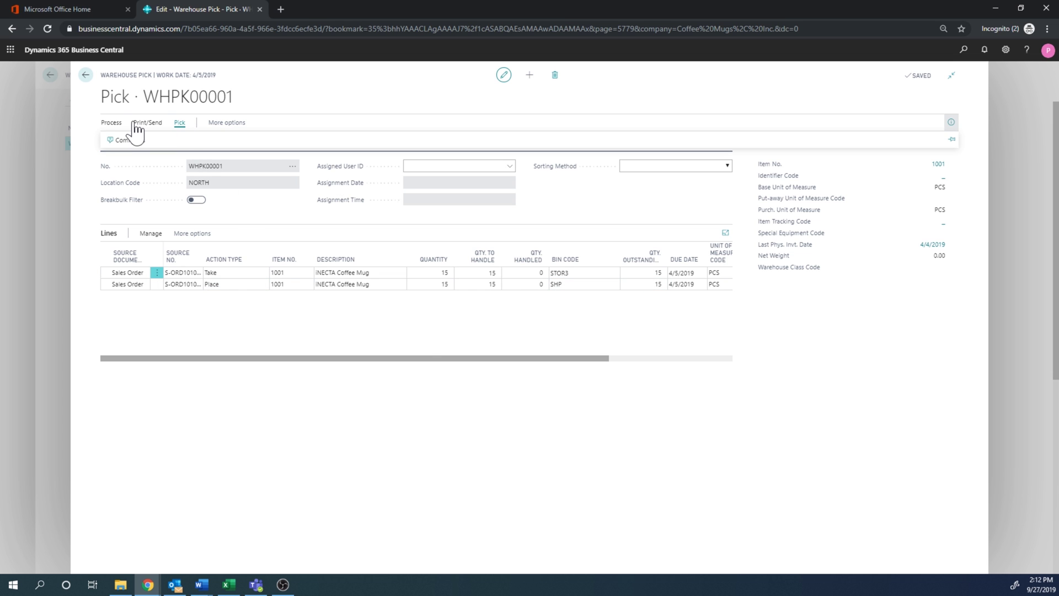
pyautogui.click(111, 123)
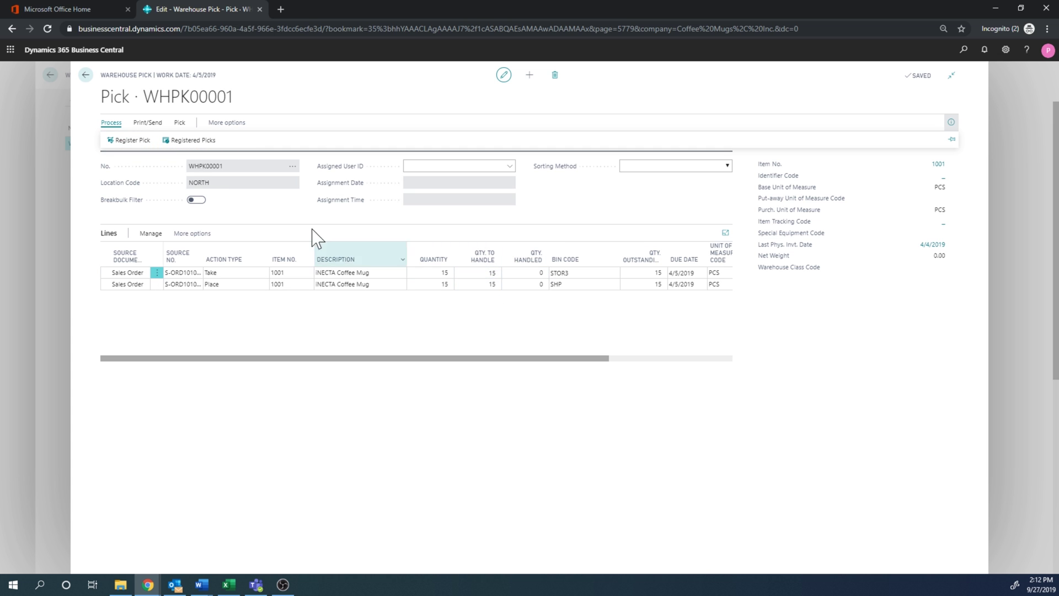
pyautogui.click(226, 125)
pyautogui.click(221, 123)
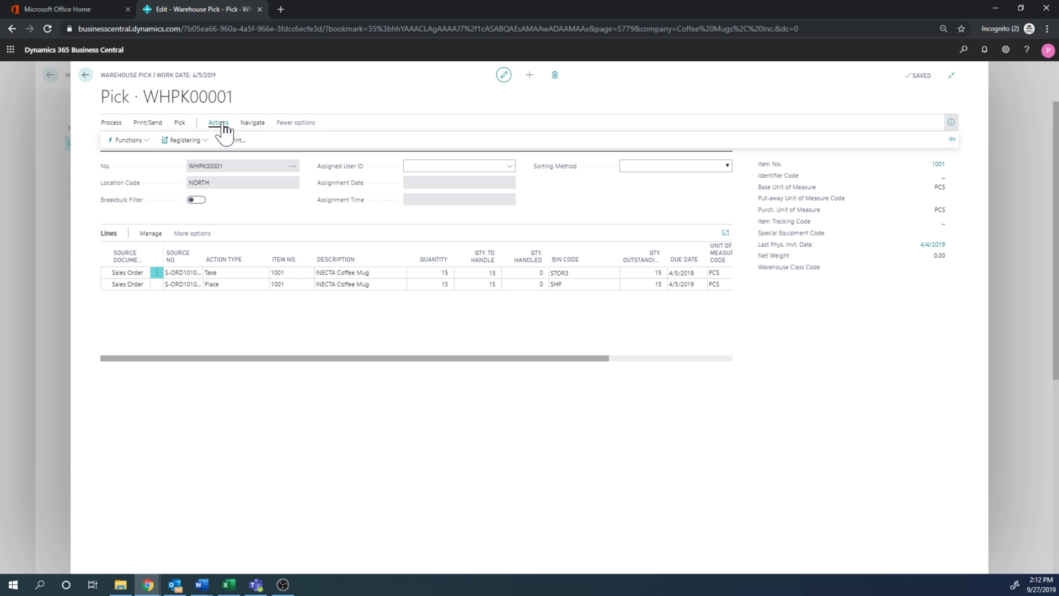
pyautogui.click(130, 141)
pyautogui.click(157, 156)
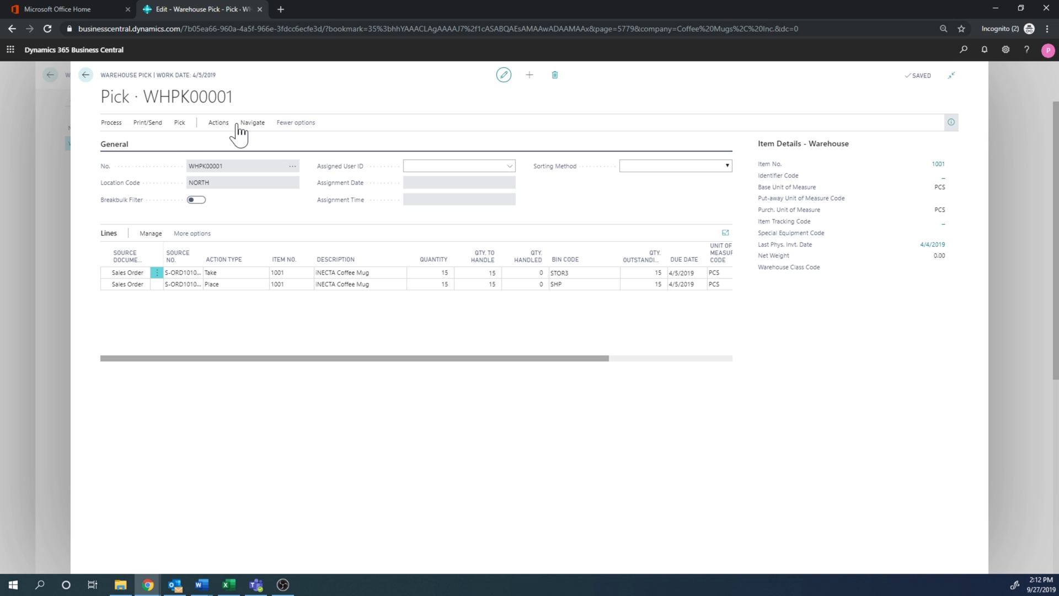
# Register pick WHPK00001, confirming Yes, and close the empty picks list
pyautogui.click(219, 126)
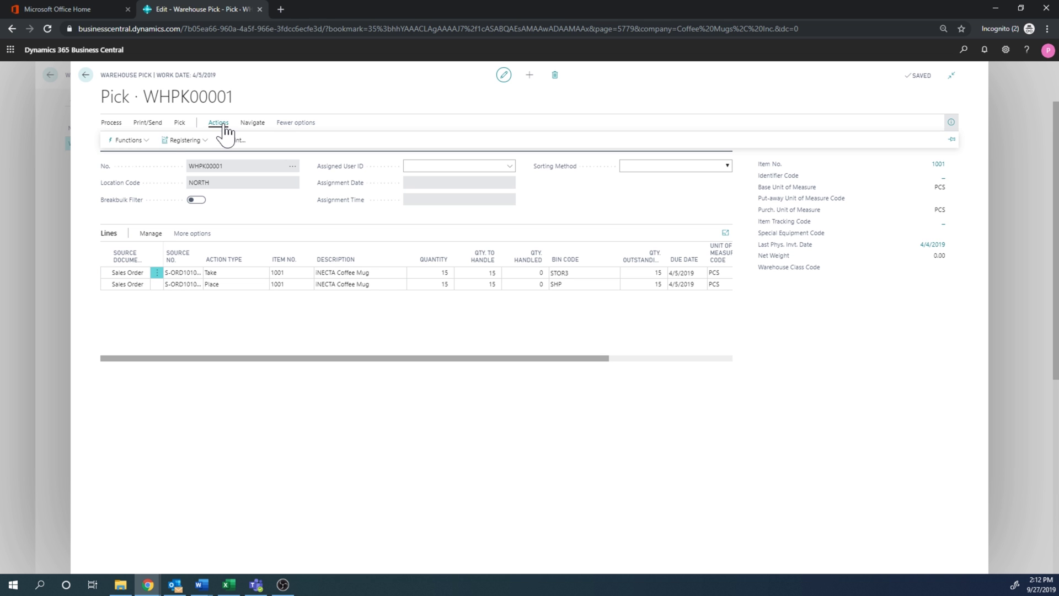
pyautogui.click(187, 142)
pyautogui.click(190, 155)
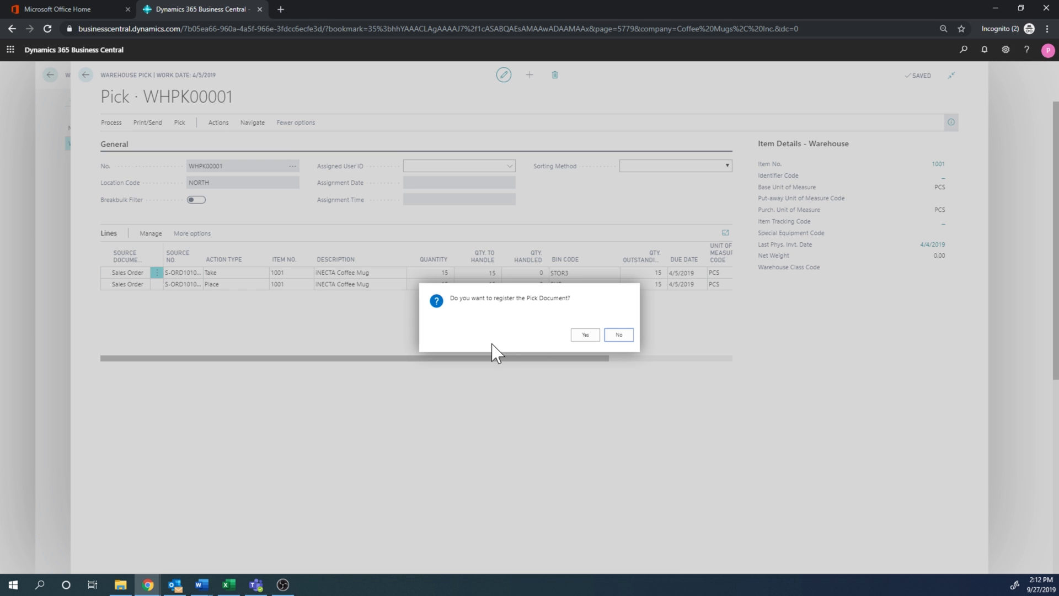
pyautogui.click(585, 334)
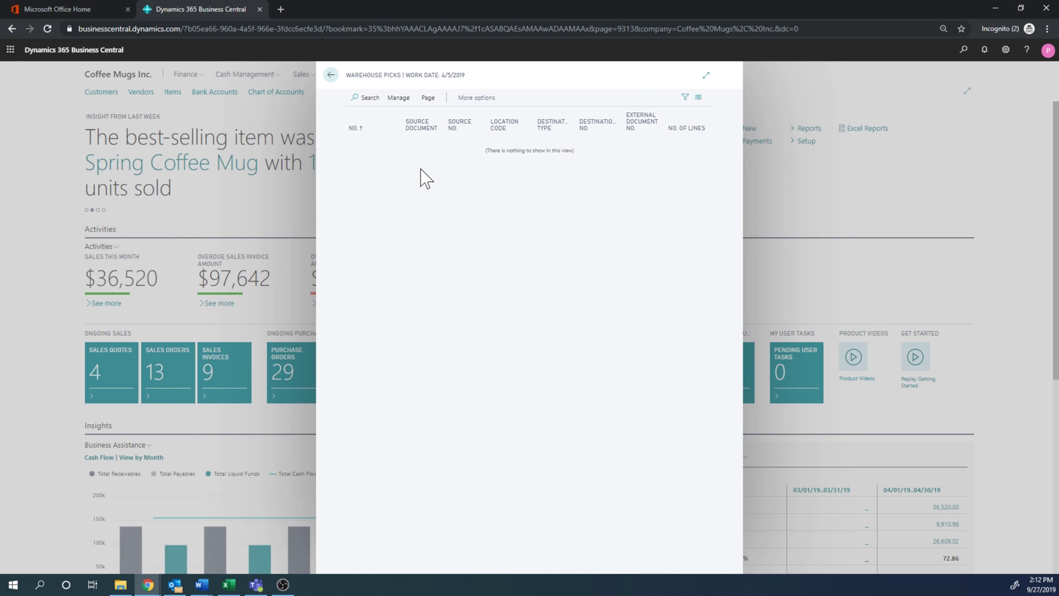
pyautogui.click(330, 75)
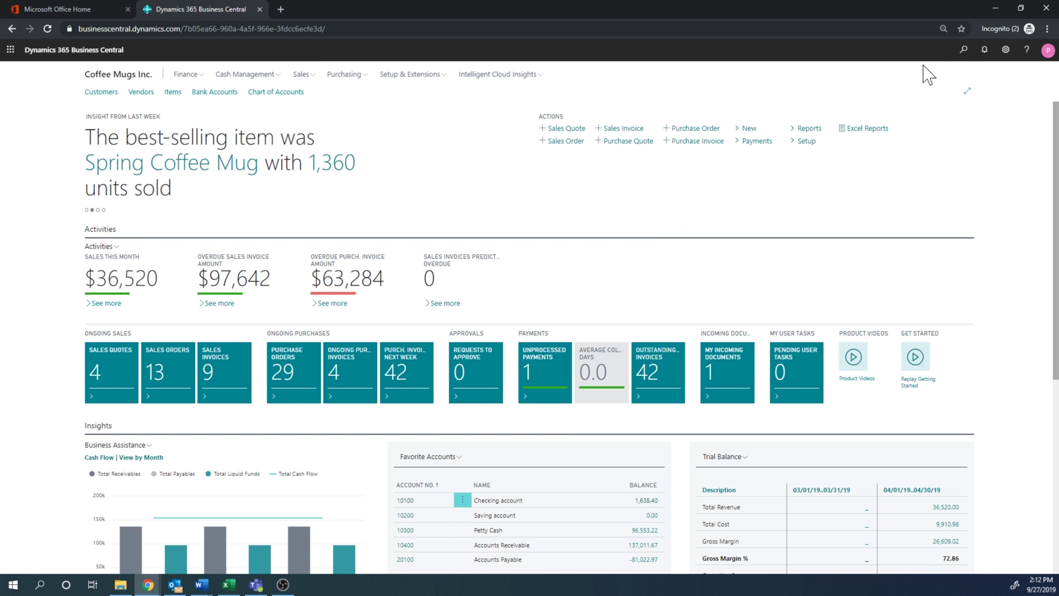
# Find the Warehouse Shipments list and open shipment WHSHP0001
pyautogui.click(964, 50)
pyautogui.write('warehouse ship')
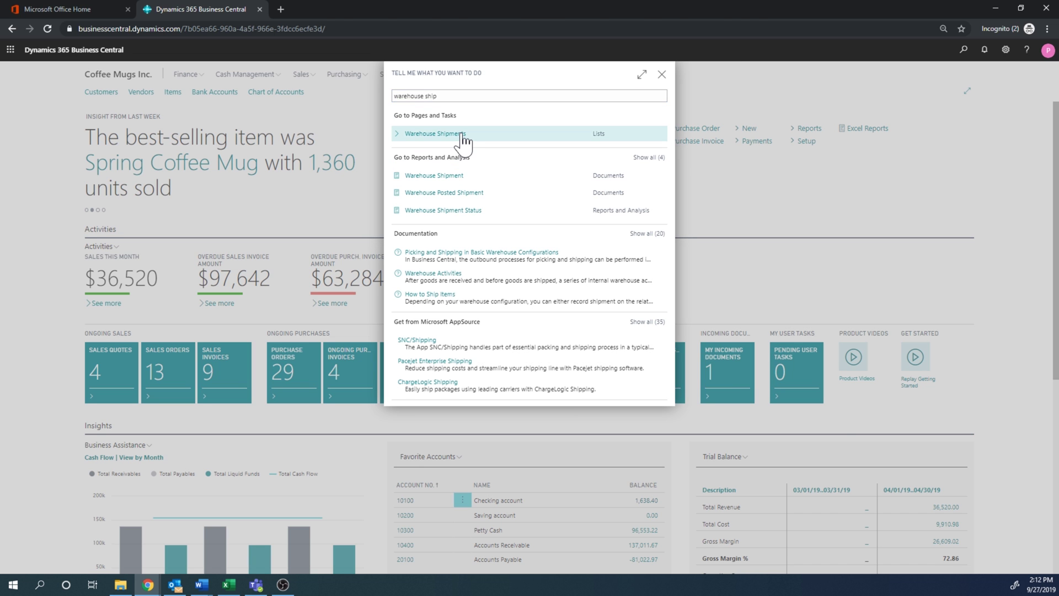
pyautogui.click(464, 135)
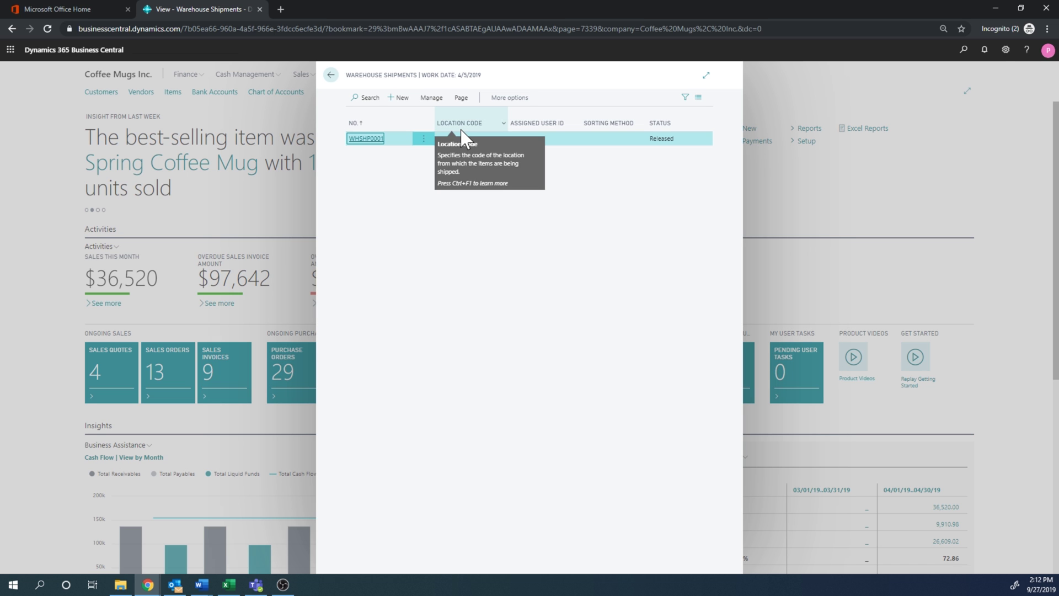
pyautogui.click(368, 141)
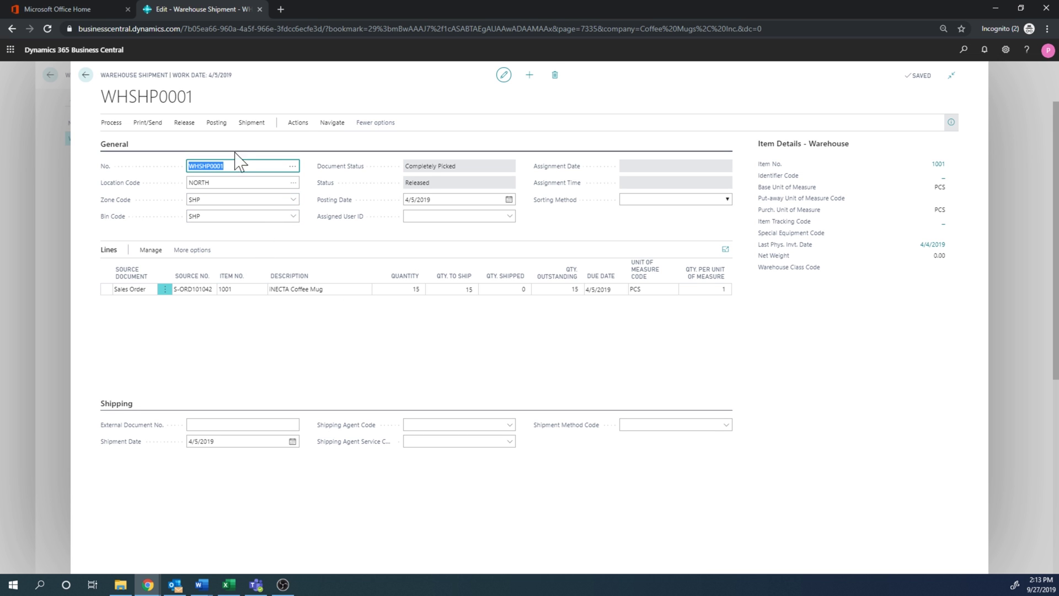
# Post WHSHP0001 with the Ship option and close the empty shipments list
pyautogui.click(217, 123)
pyautogui.click(136, 141)
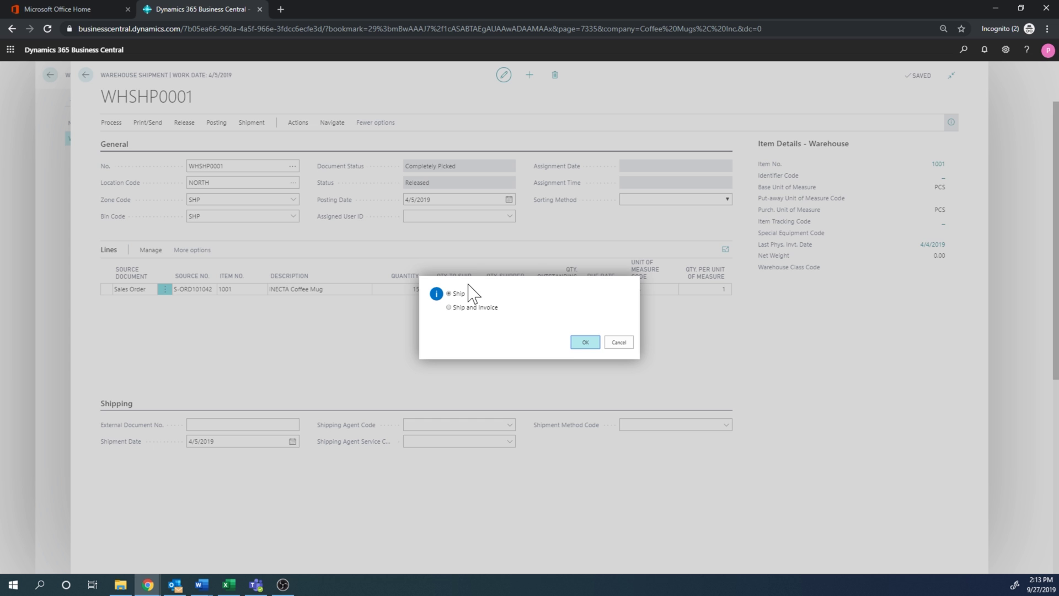
pyautogui.click(587, 343)
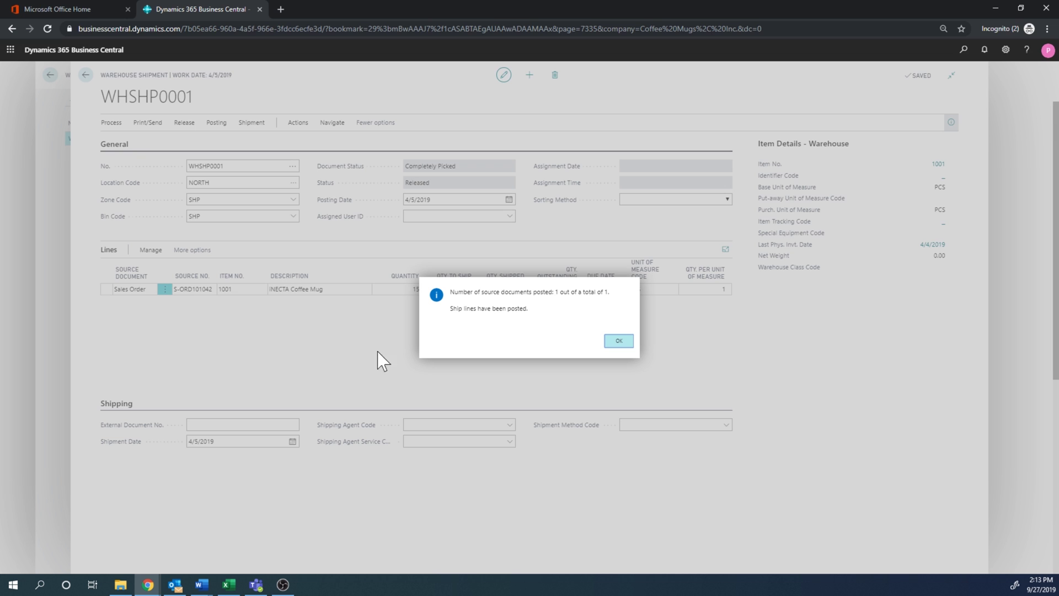
pyautogui.click(619, 341)
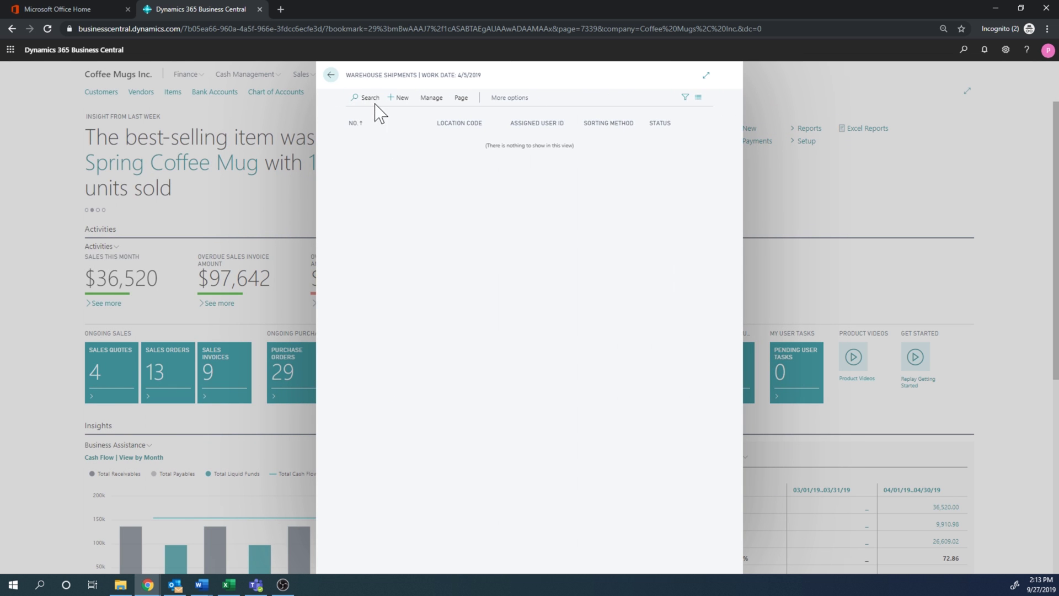
pyautogui.click(331, 75)
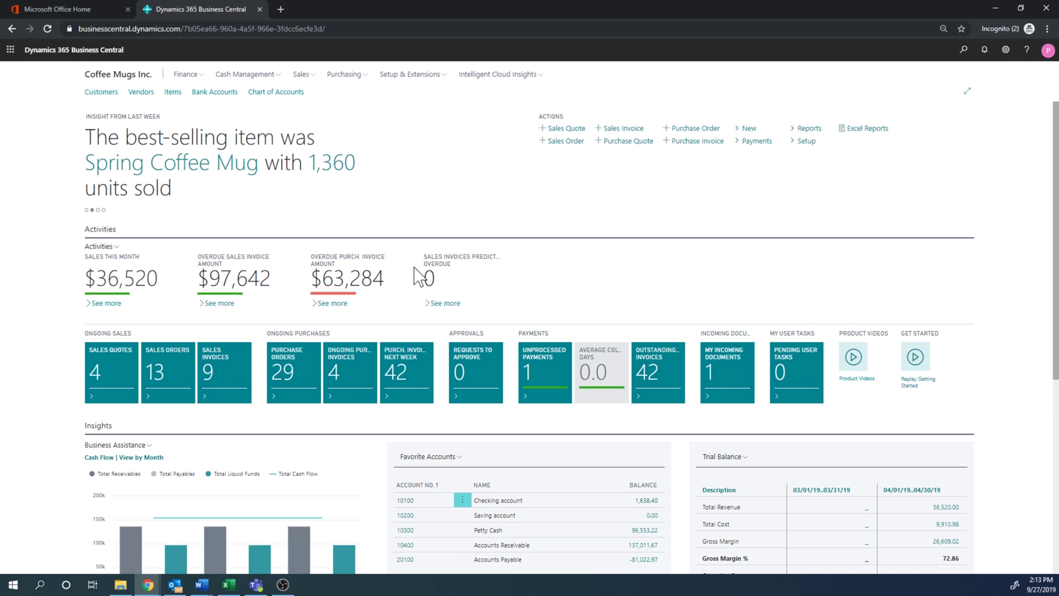